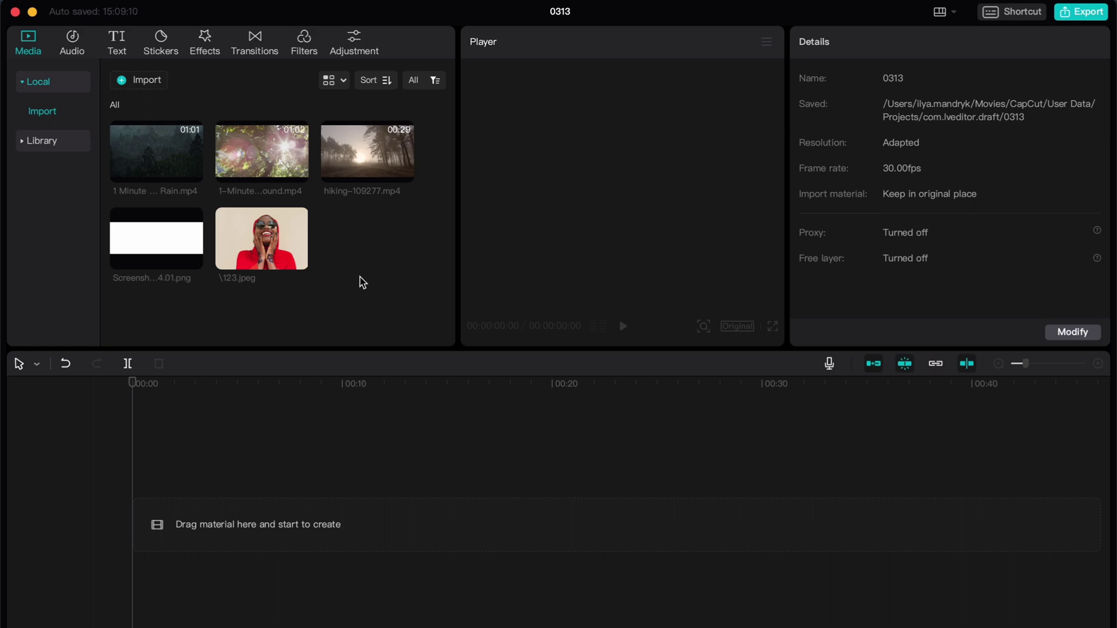
- Place the nature clip then the rain clip, trim them to 13:20 and 14:15, and mute the track
drag(294, 170, 133, 554)
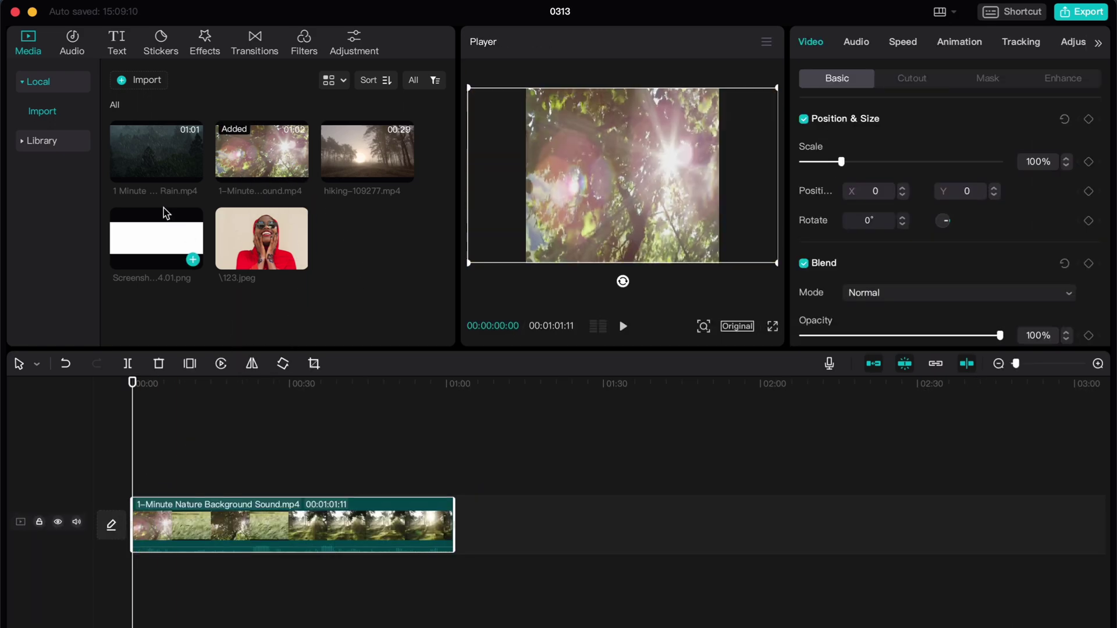
drag(156, 152, 542, 518)
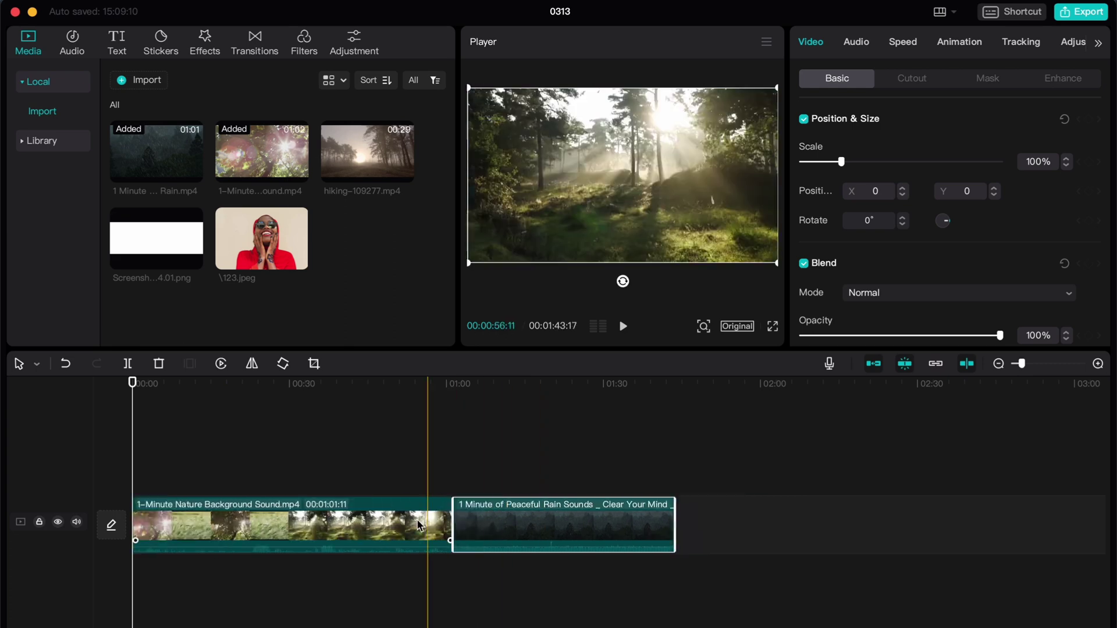
drag(454, 521, 274, 522)
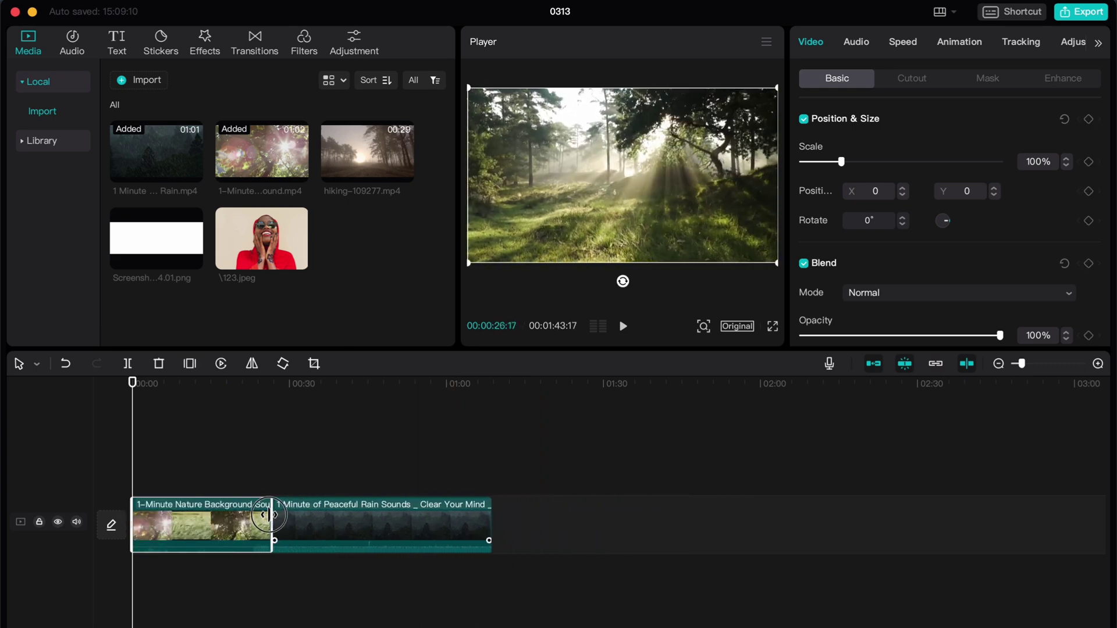
click(76, 522)
scroll(362, 524, up, 3)
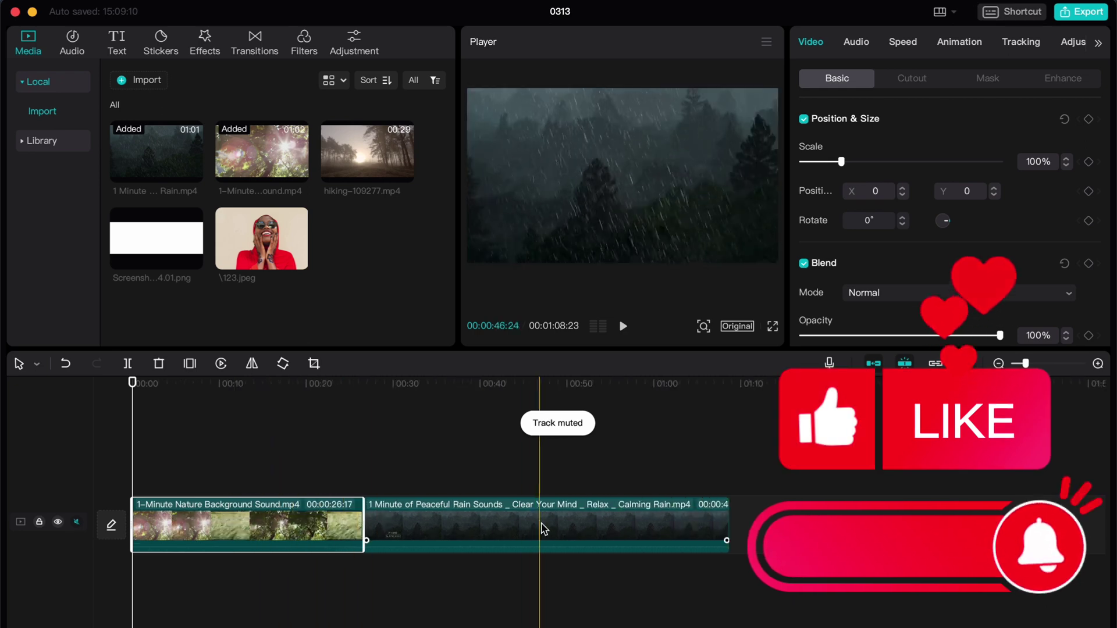
drag(730, 521, 248, 512)
- Scrub through the nature clip from about the ten-second mark
click(220, 384)
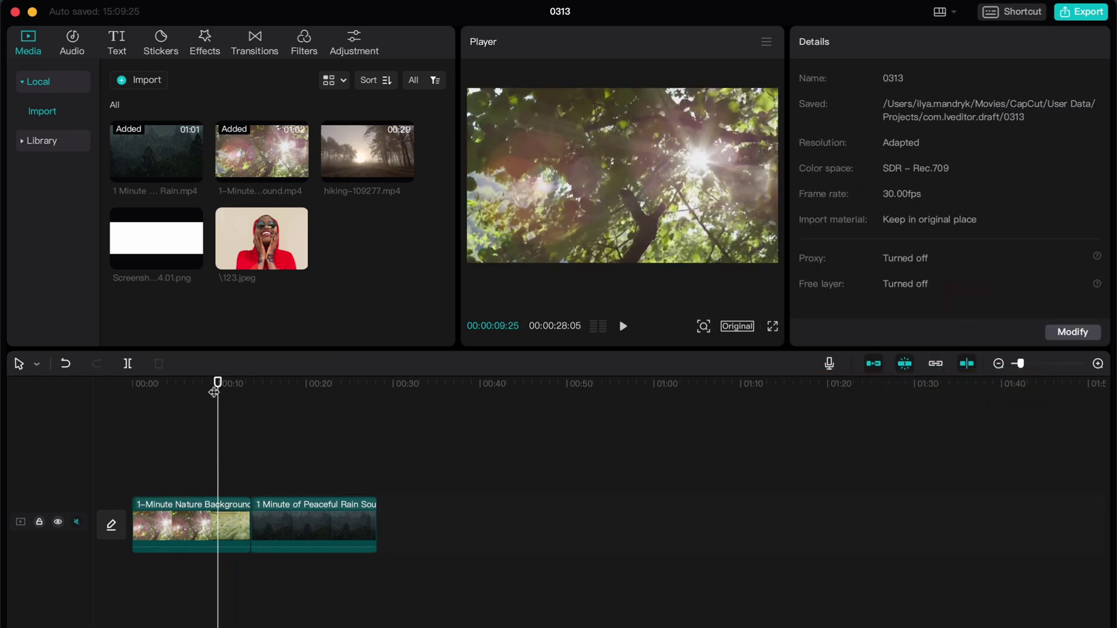
mouse_move(218, 383)
mouse_down()
mouse_move(296, 396)
mouse_move(213, 402)
mouse_up()
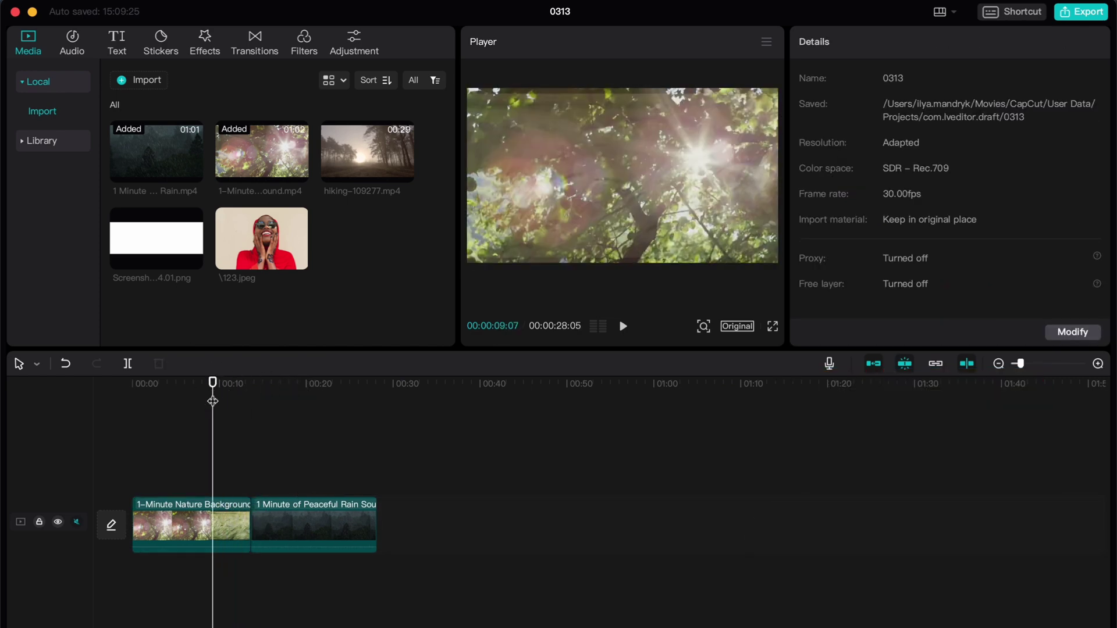
scroll(412, 484, up, 5)
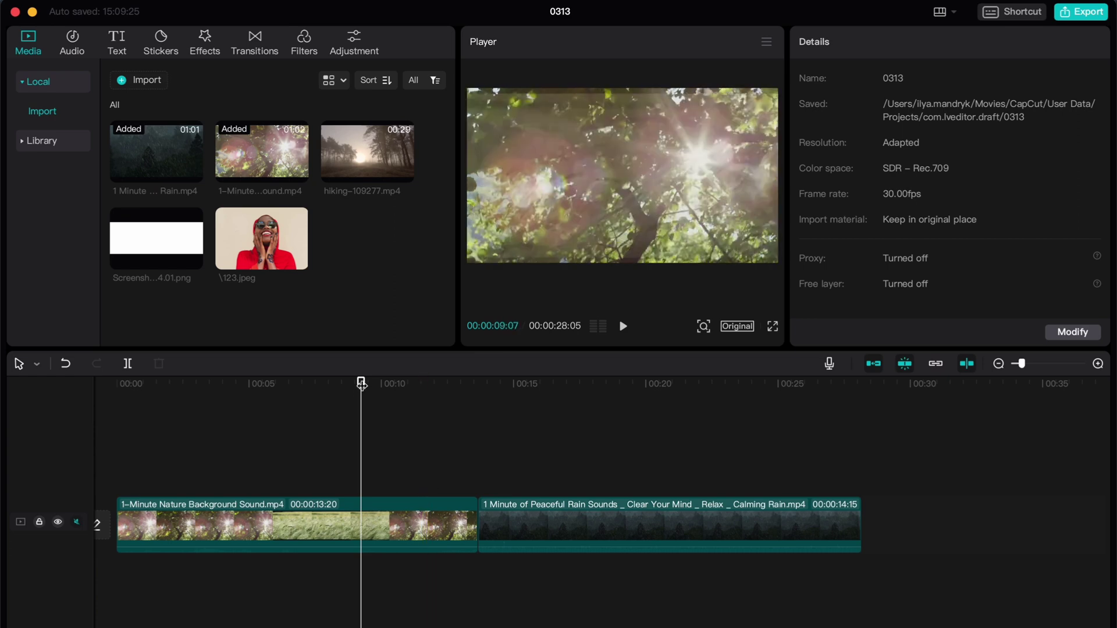
scroll(469, 448, up, 2)
scroll(466, 445, left, 2)
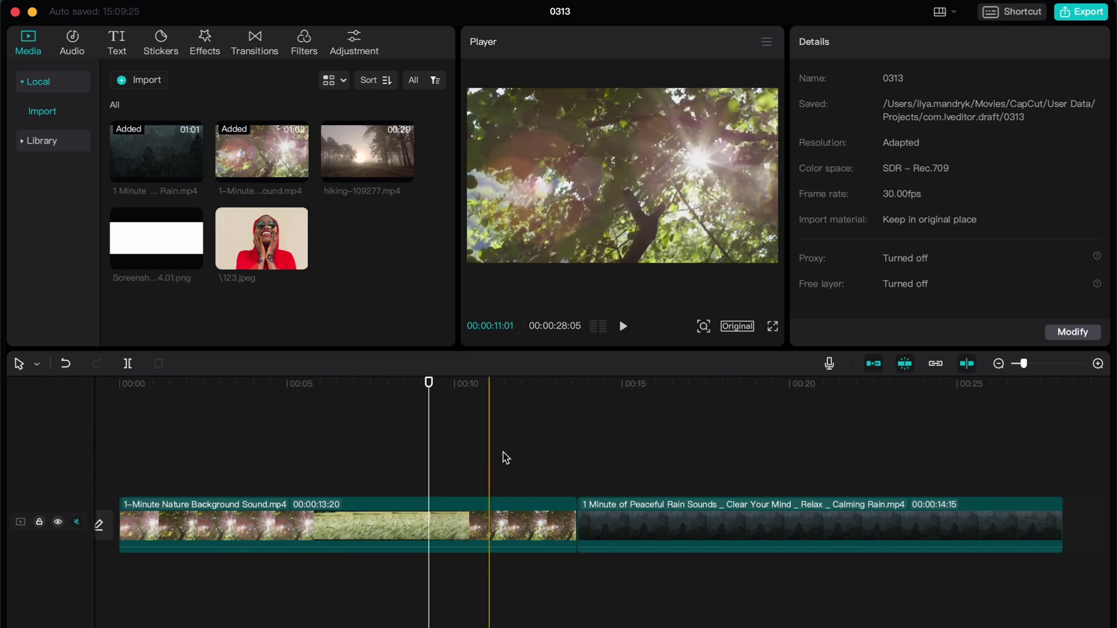
click(658, 519)
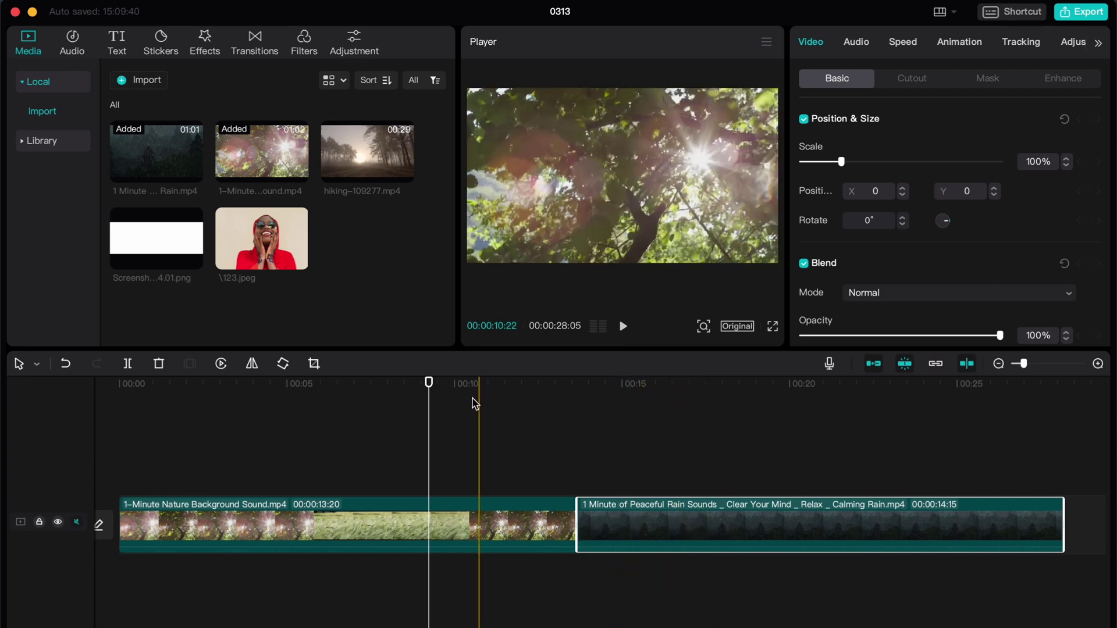
drag(431, 385, 621, 384)
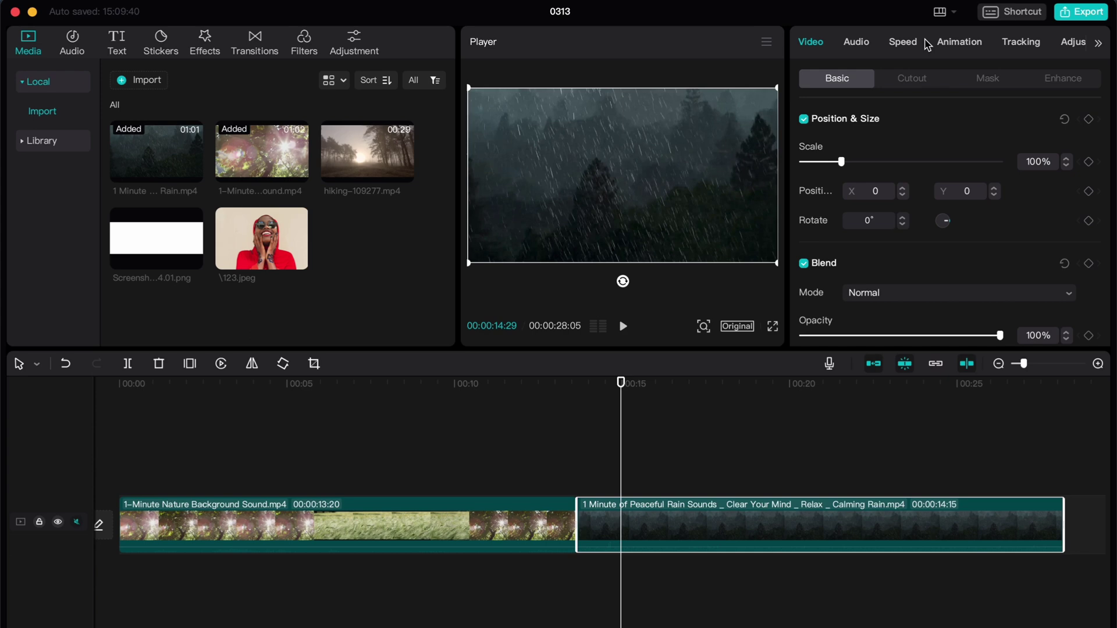
- Apply the Shake 1 in-animation to the rain clip
click(958, 44)
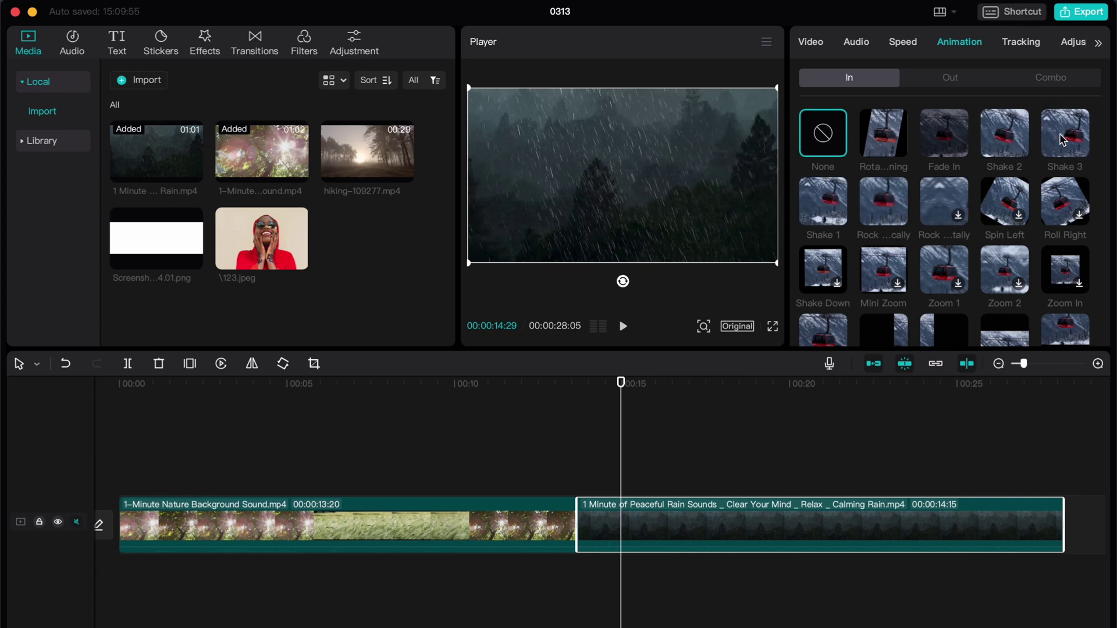
click(828, 202)
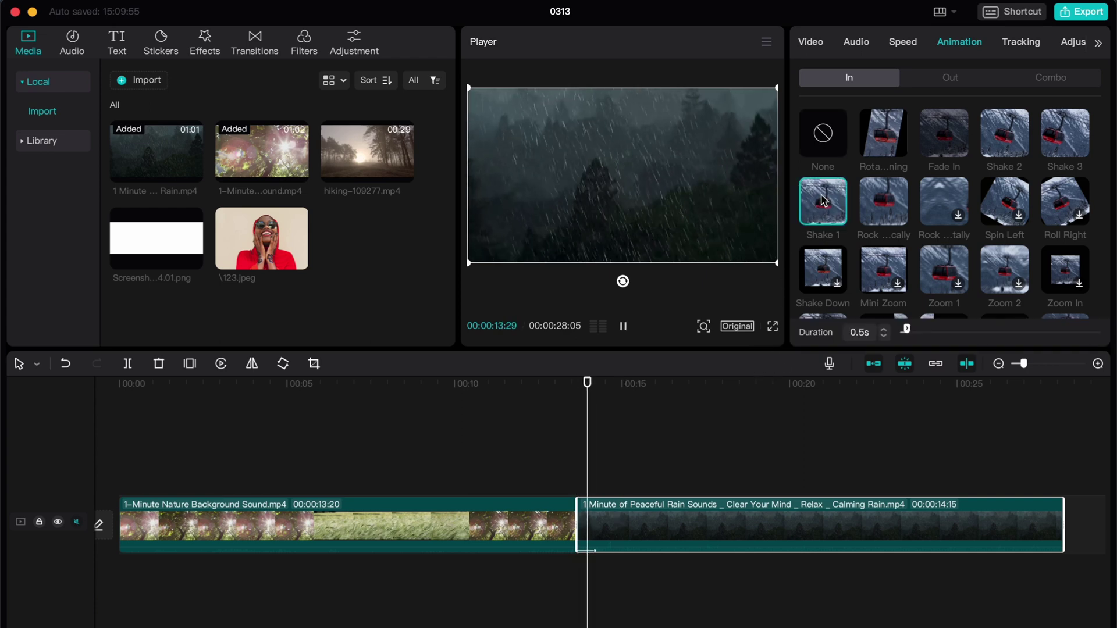
scroll(591, 439, up, 3)
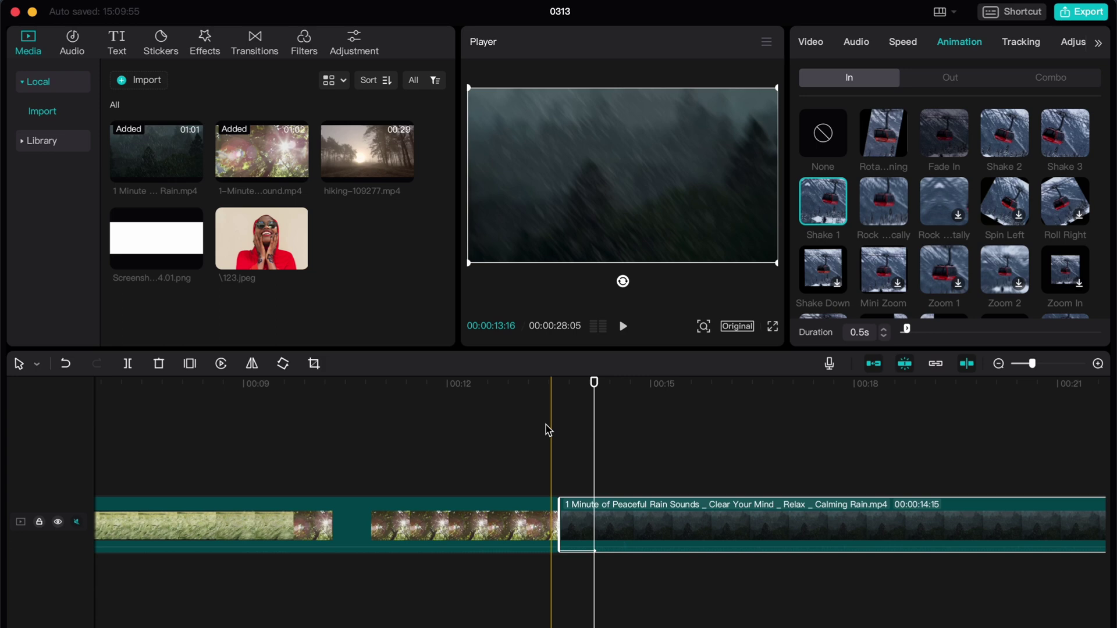
- Play back across the cut twice to preview the Shake 1 jolt
click(526, 424)
key(space)
key(space)
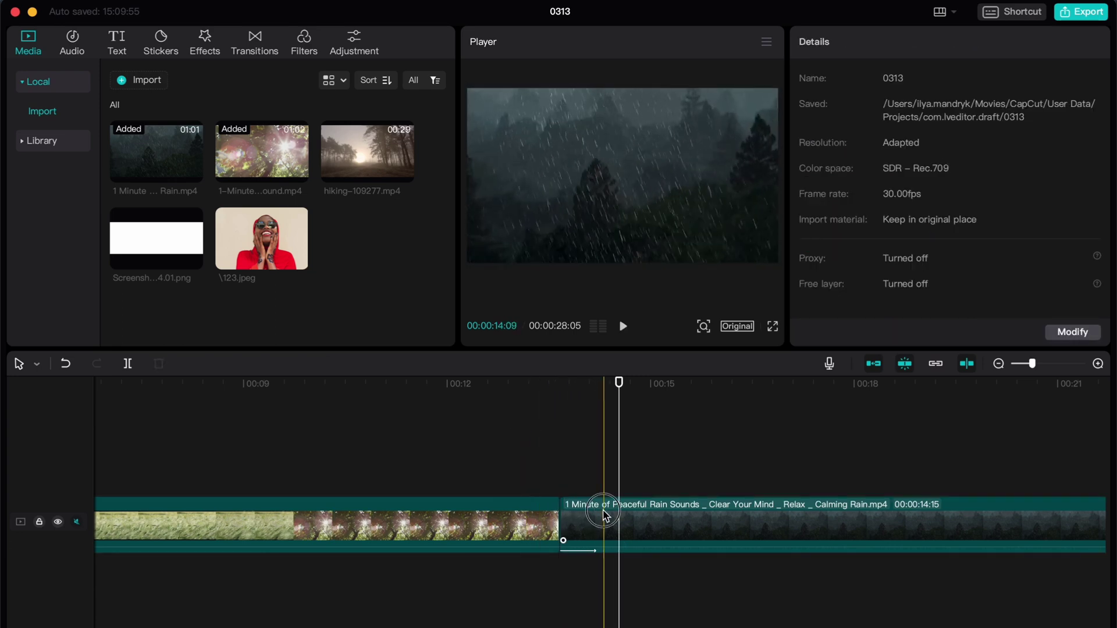
click(624, 504)
click(553, 383)
key(space)
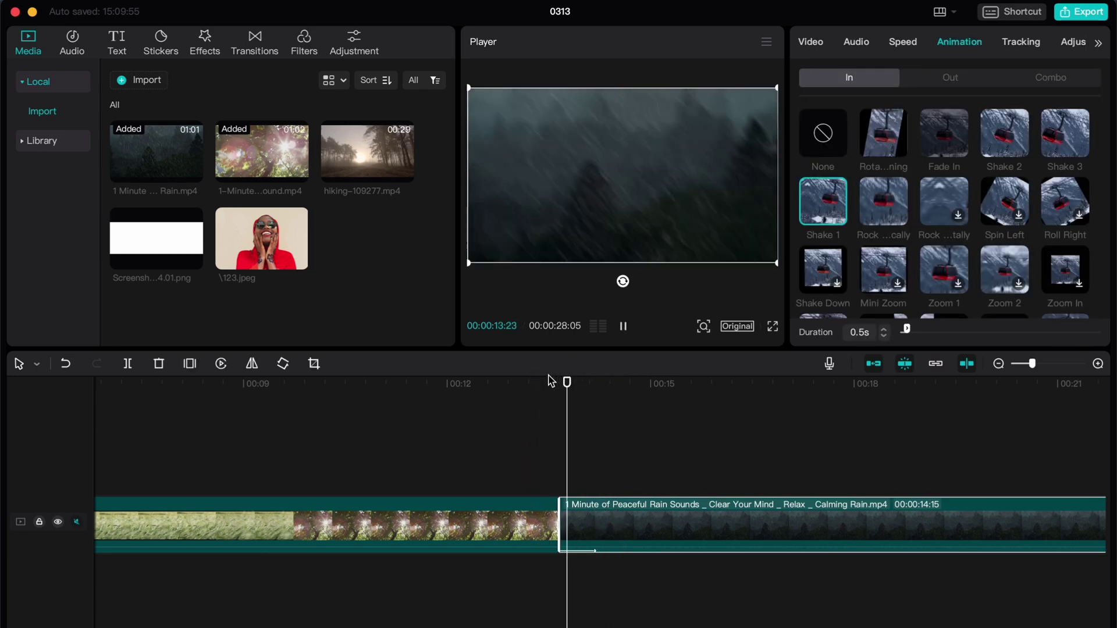
key(space)
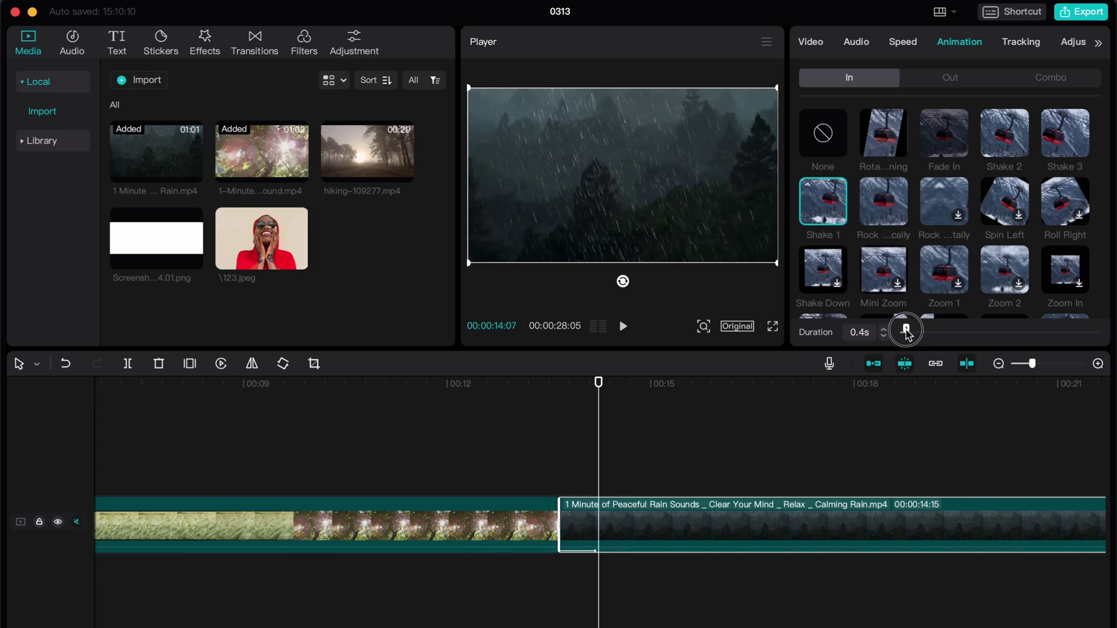
- Cut the Shake 1 duration to 0.3s and replay across the cut to check the quicker jolt
click(905, 330)
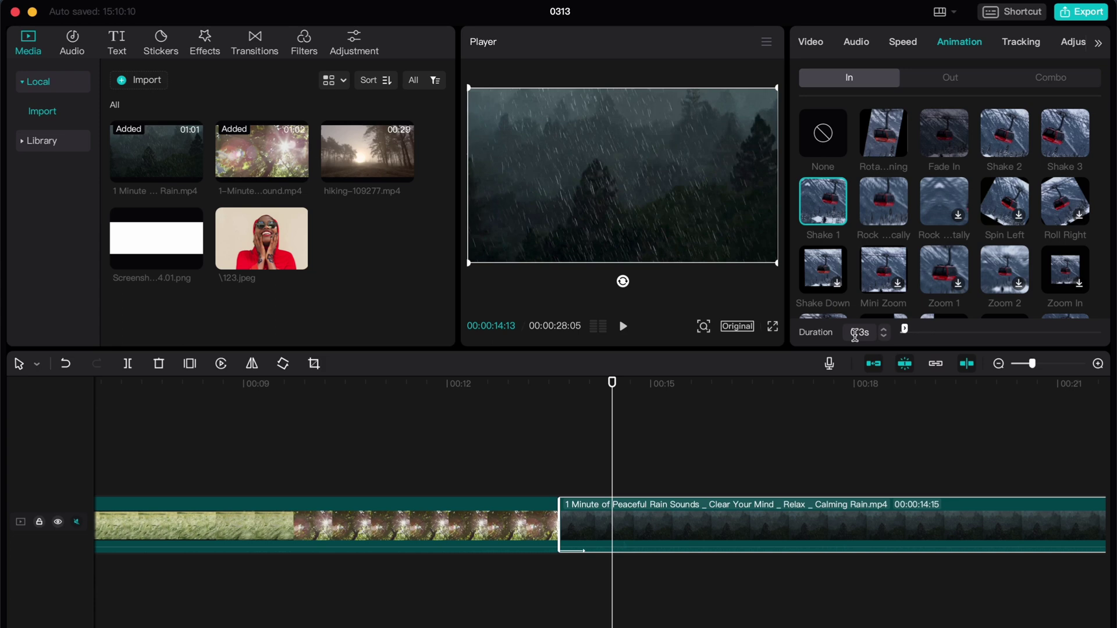
click(508, 384)
key(space)
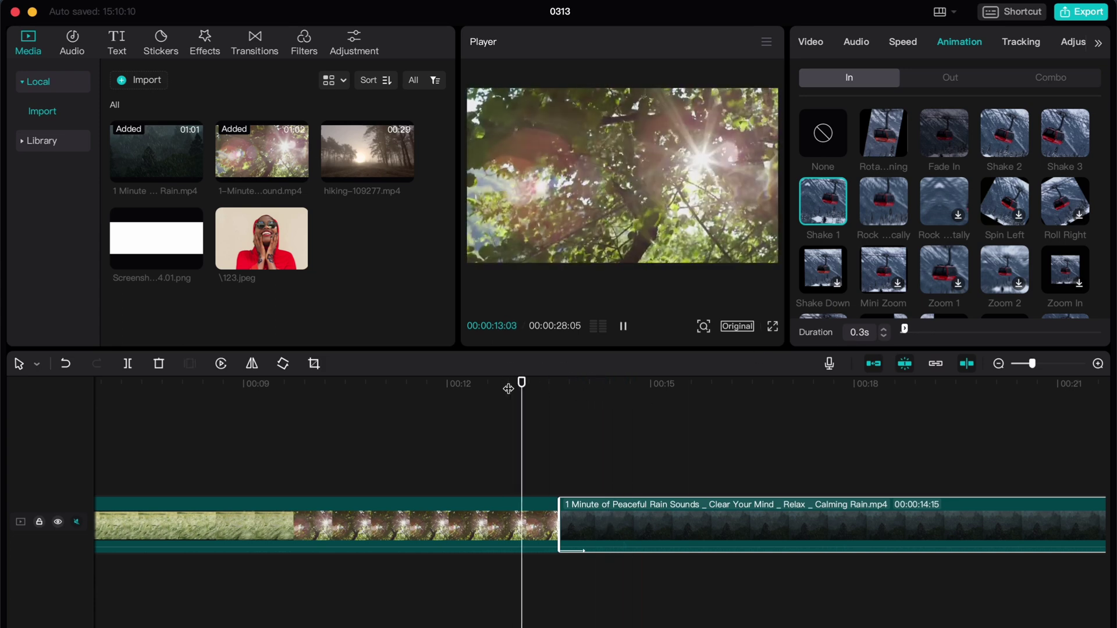
key(space)
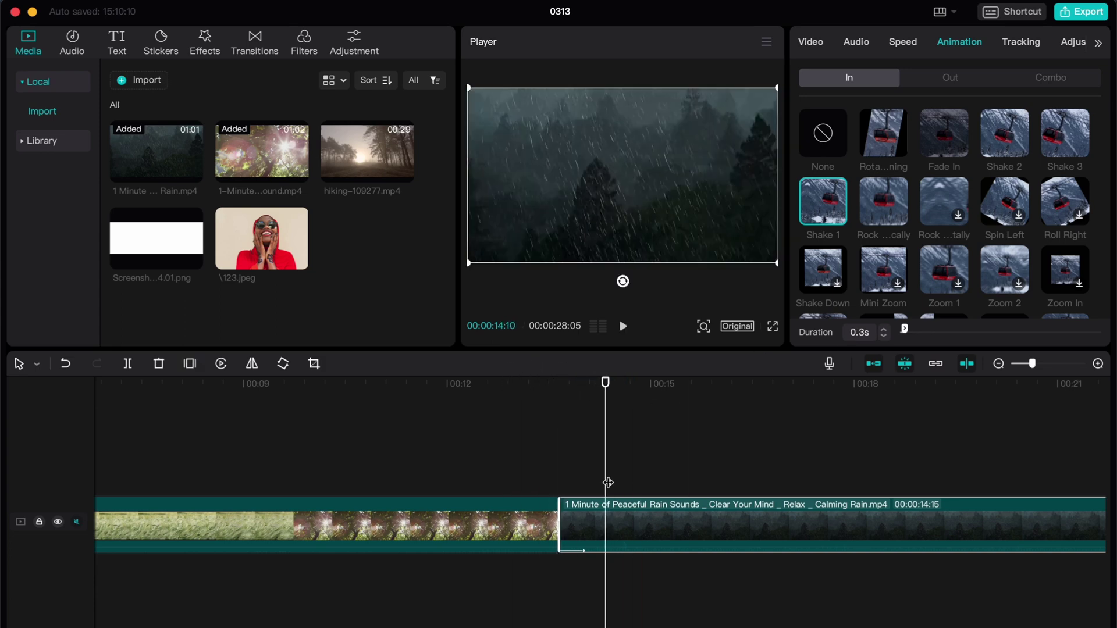
scroll(607, 482, up, 5)
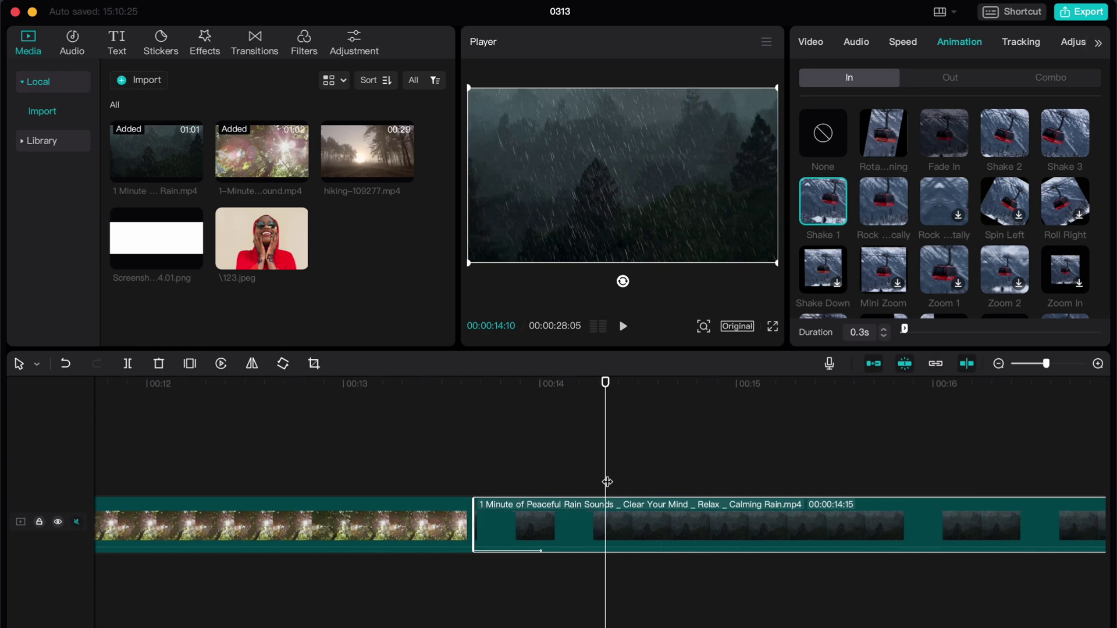
scroll(608, 482, up, 1)
scroll(607, 483, up, 2)
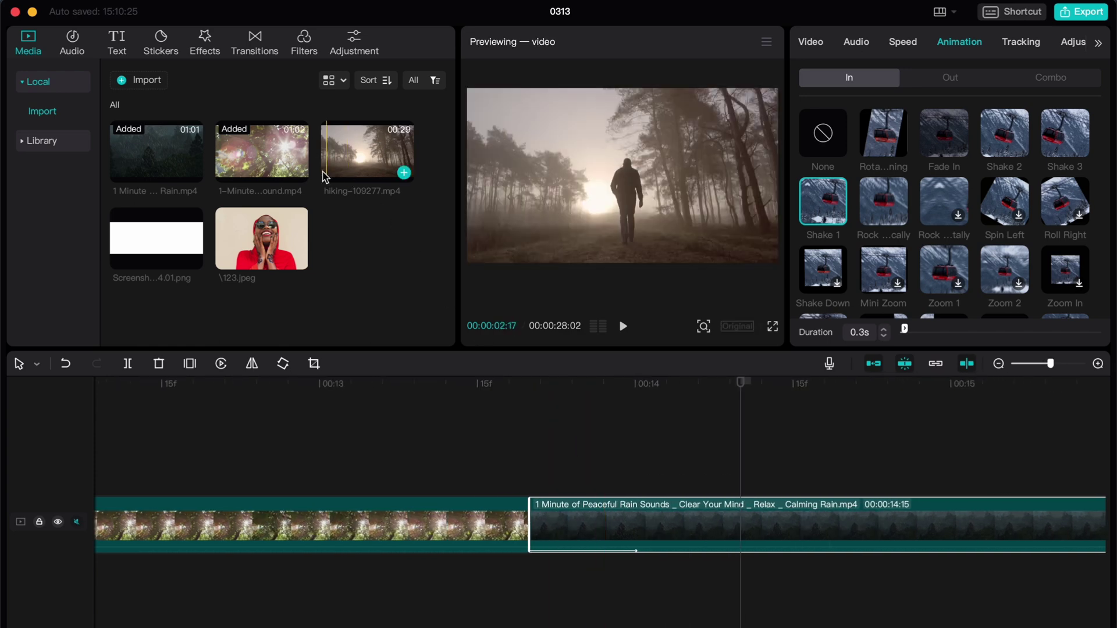
- Browse Video effects to the Opening & closing category and preview Slanted Blur
click(205, 52)
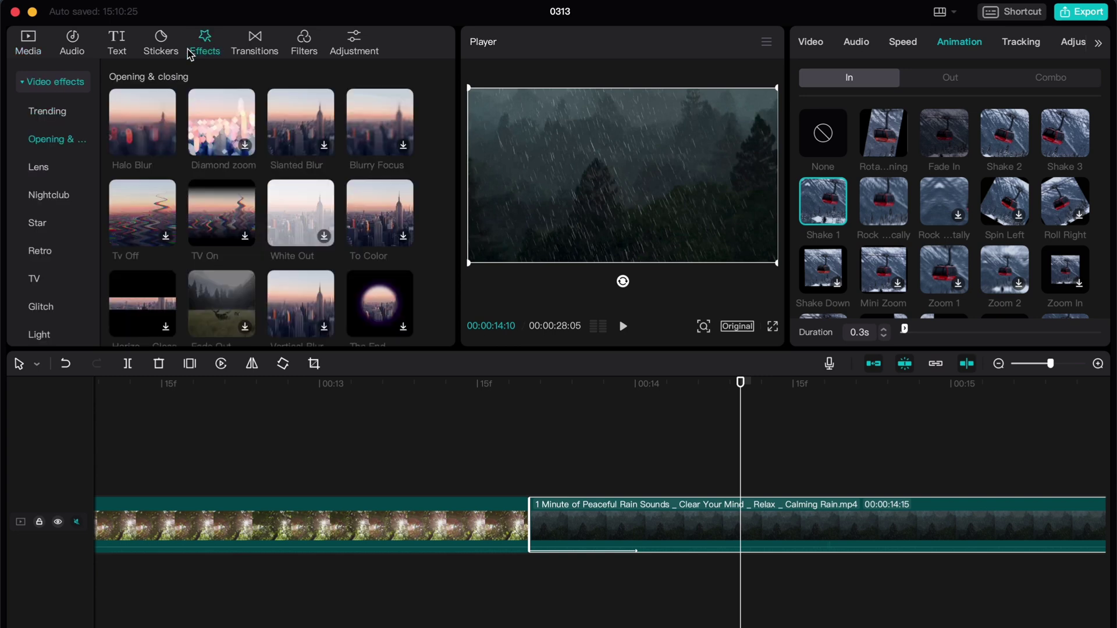
click(29, 86)
click(25, 87)
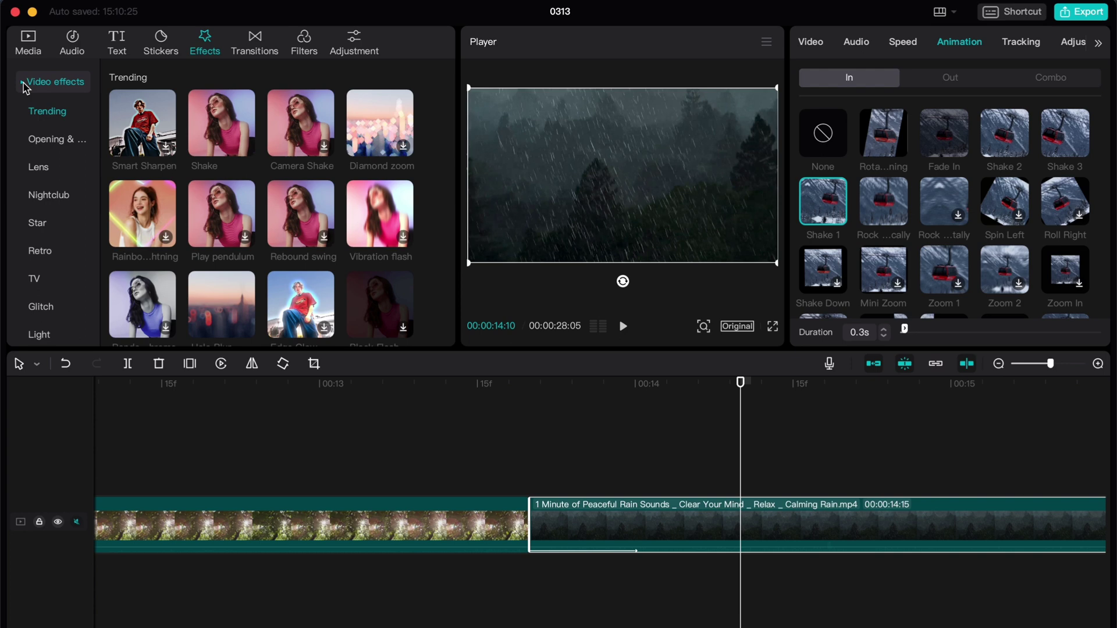
click(49, 142)
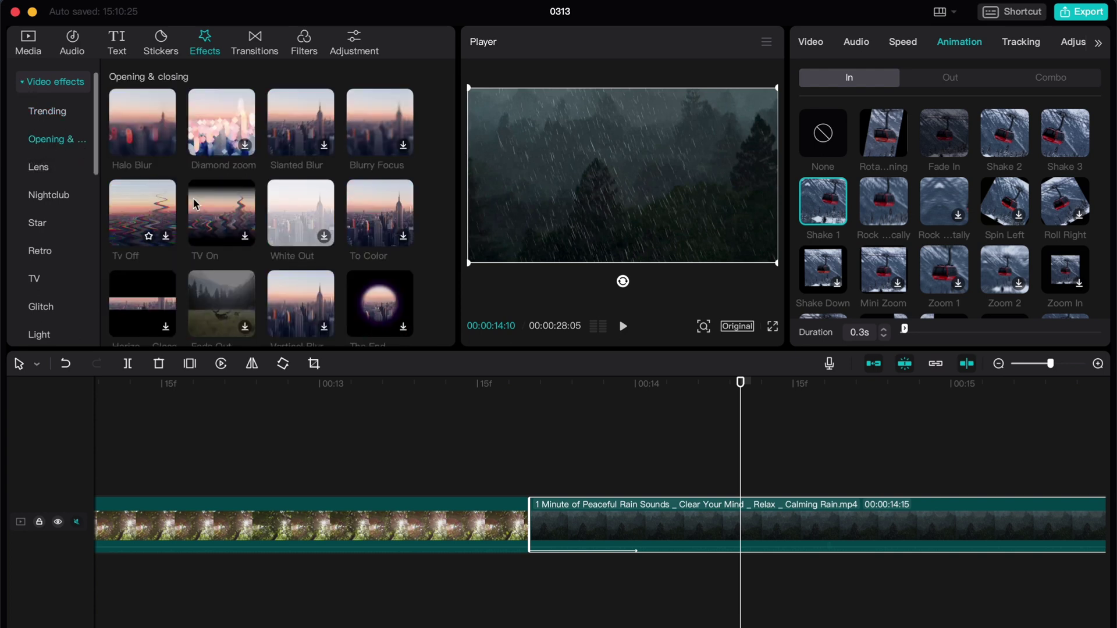
click(324, 146)
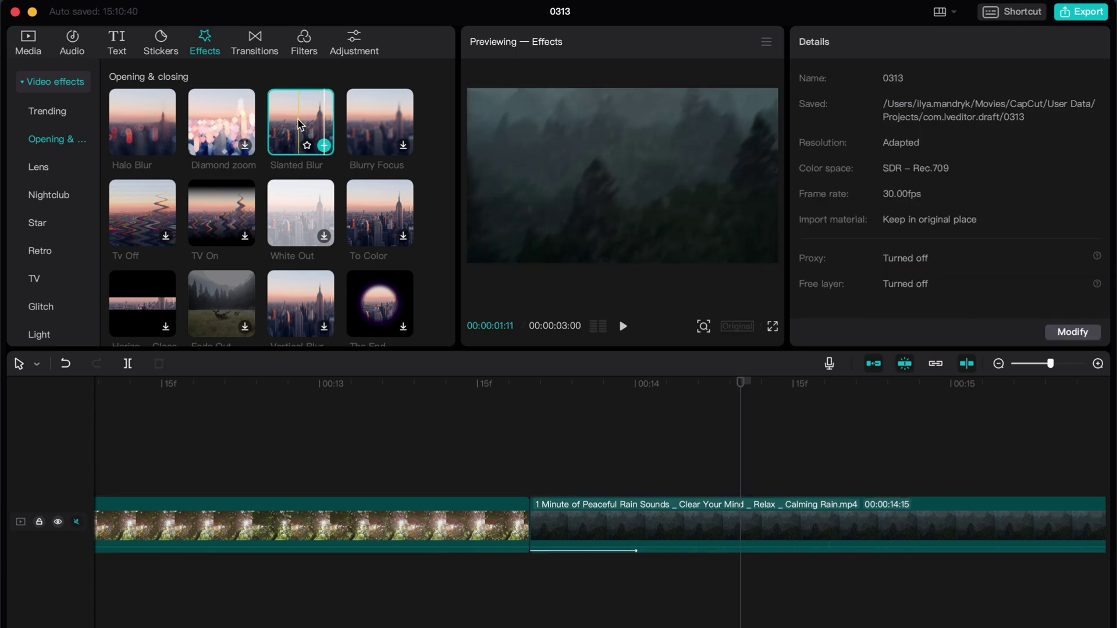
- Drop Slanted Blur onto a new track at the rain clip's cut and trim it to a brief burst
drag(298, 124, 530, 480)
scroll(757, 452, down, 2)
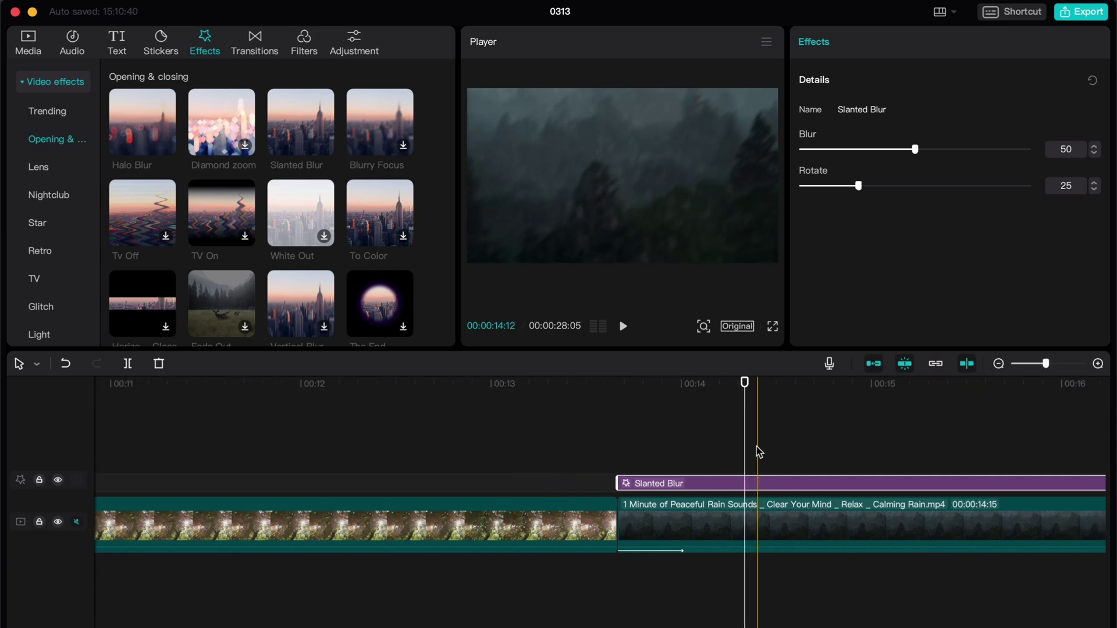
scroll(758, 452, right, 5)
drag(936, 485, 389, 482)
scroll(424, 493, up, 3)
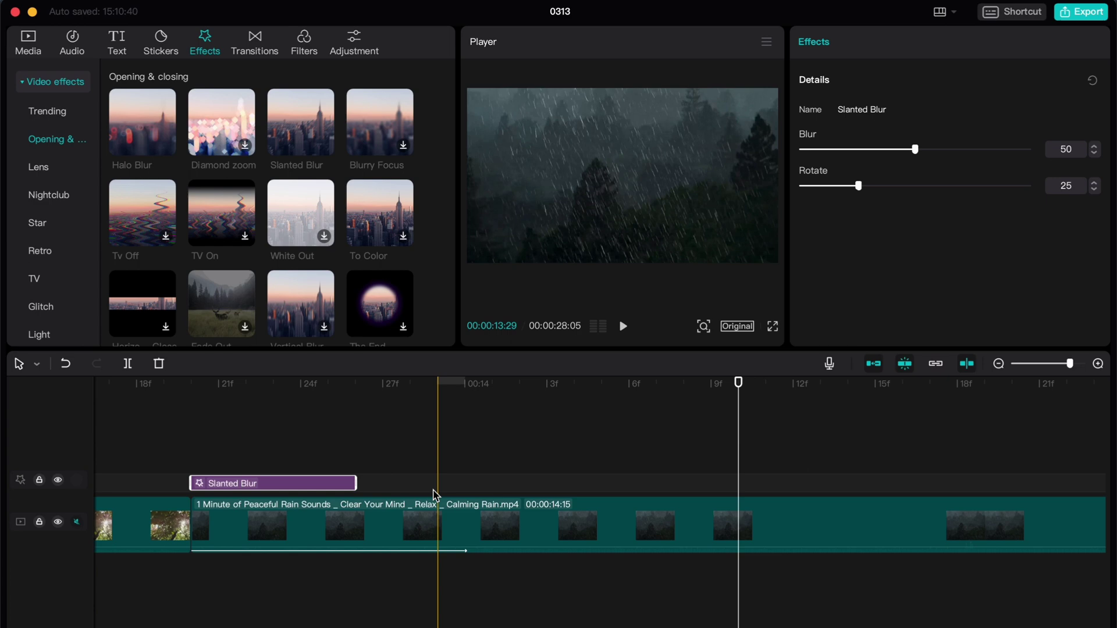
scroll(439, 477, up, 1)
scroll(496, 536, left, 3)
scroll(486, 536, down, 2)
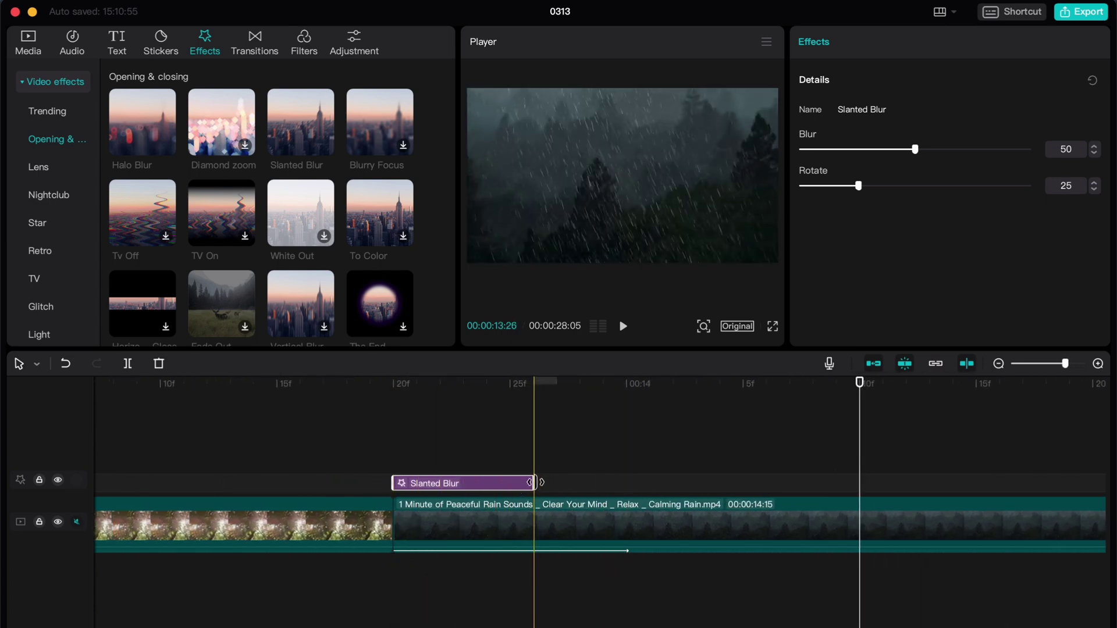
- Trim the Slanted Blur's end slightly and set it to Blur 60, Rotate 75
drag(534, 483, 516, 484)
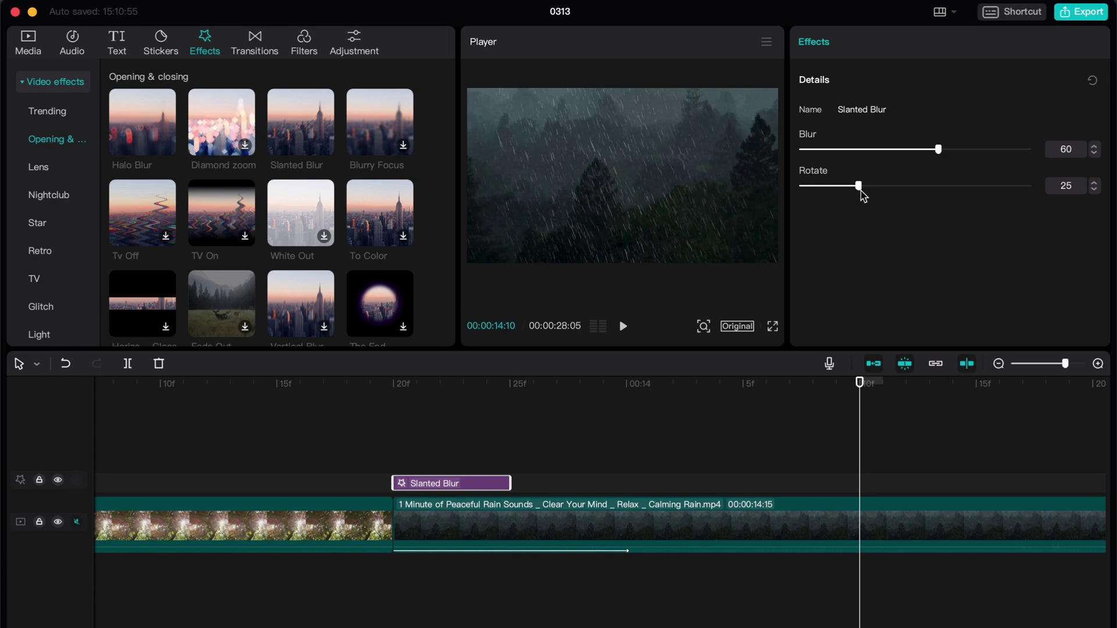
drag(859, 187, 942, 186)
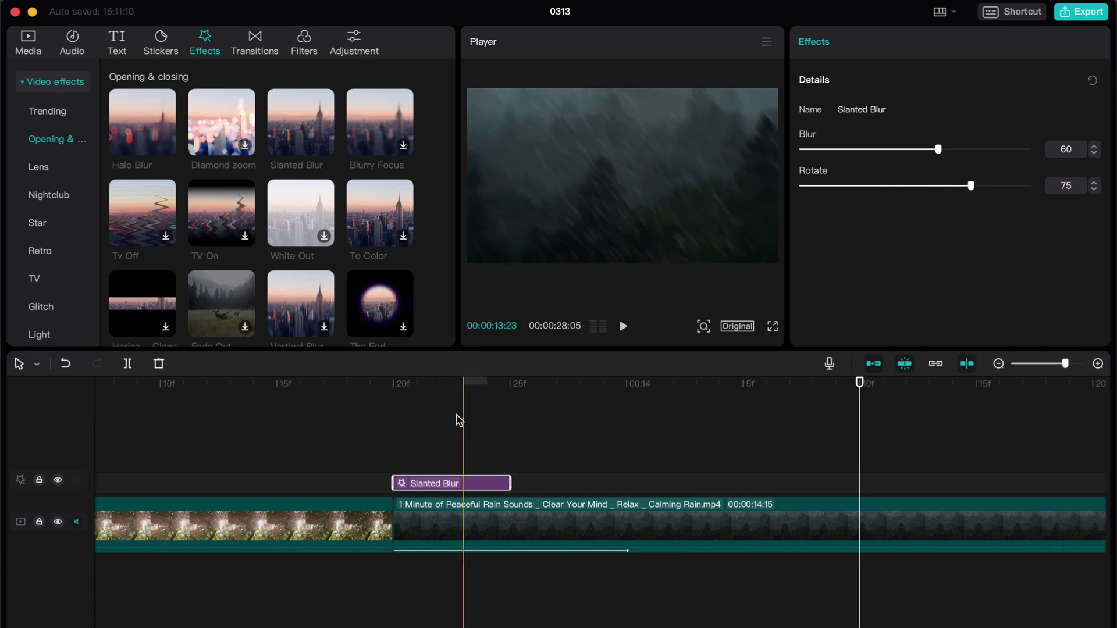
- Paste Slanted Blur copies at its start so three sit stacked on separate tracks
click(461, 442)
click(444, 484)
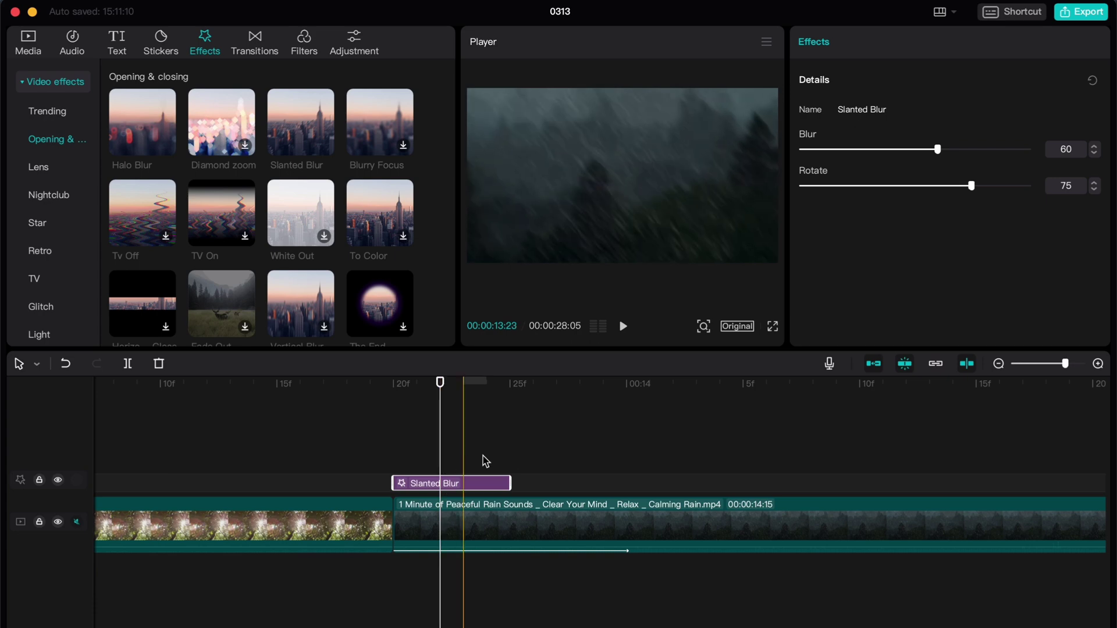
drag(440, 384, 393, 383)
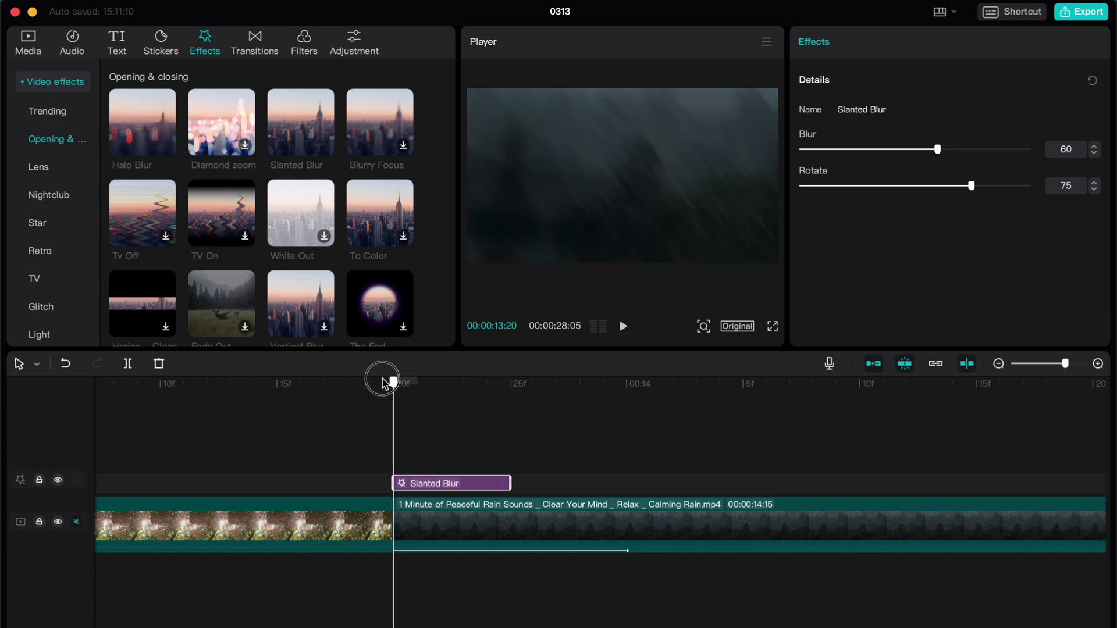
key(super+v)
key(super+v)
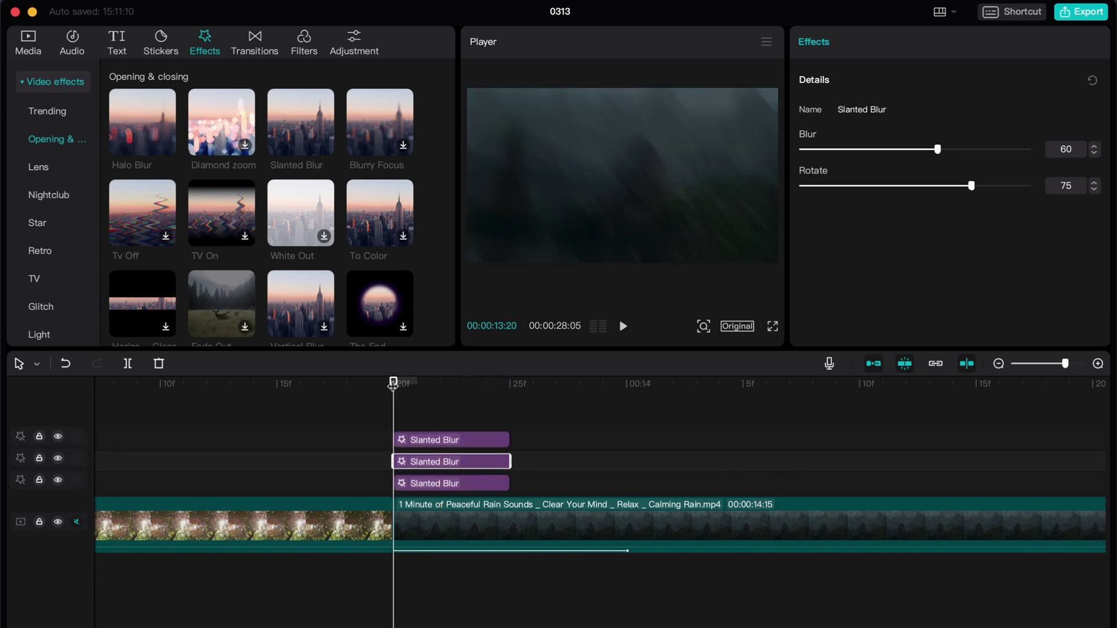
click(374, 419)
key(space)
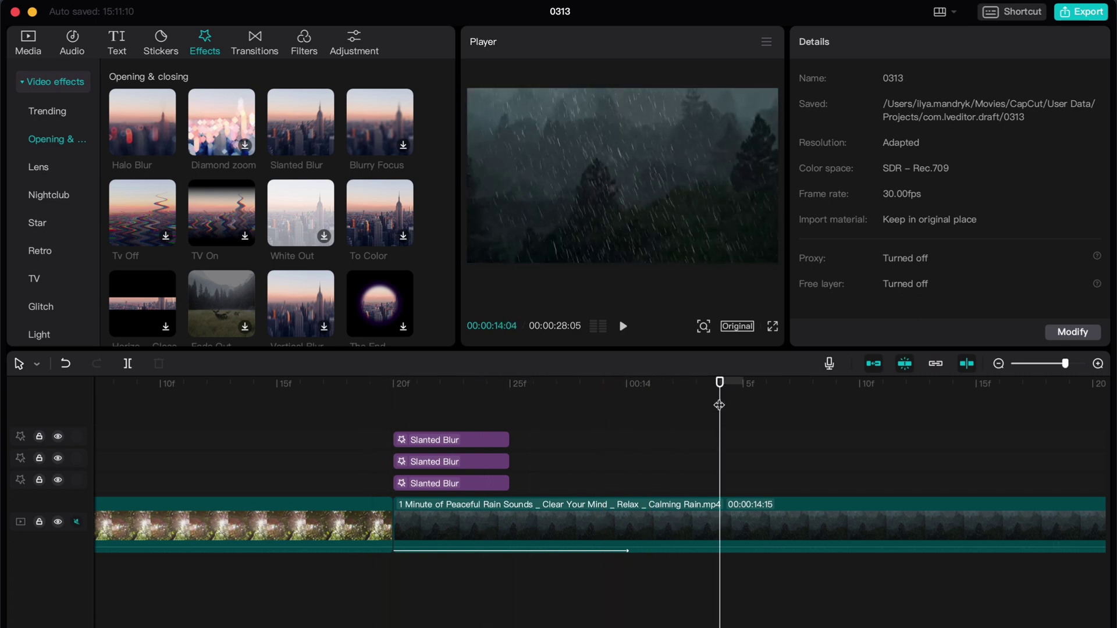
- Paste a fourth Slanted Blur copy near the end of the stacked effects
click(469, 440)
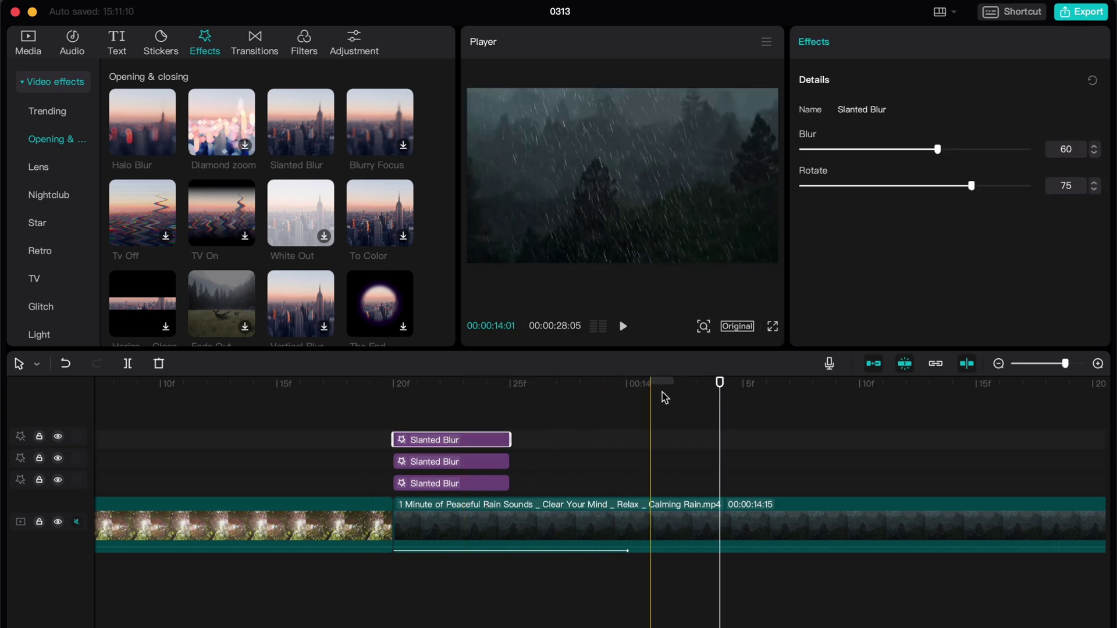
drag(719, 382, 479, 371)
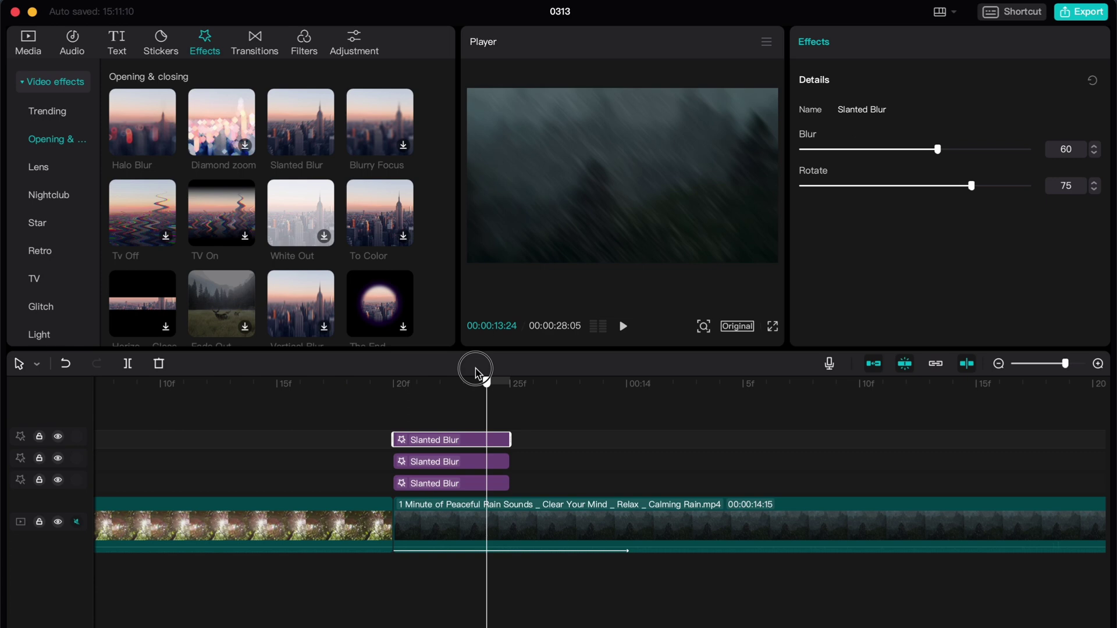
key(super+v)
- Place the new copy right after the bottom Slanted Blur and set it to Blur 30, Rotate 25
drag(529, 441, 554, 505)
click(538, 412)
click(533, 412)
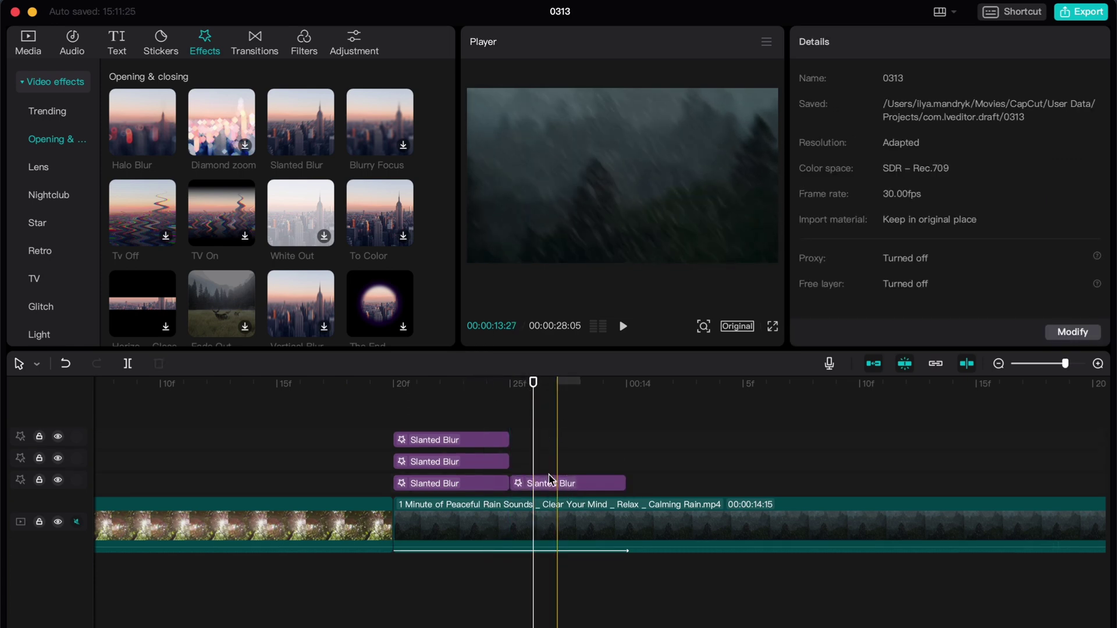
click(555, 483)
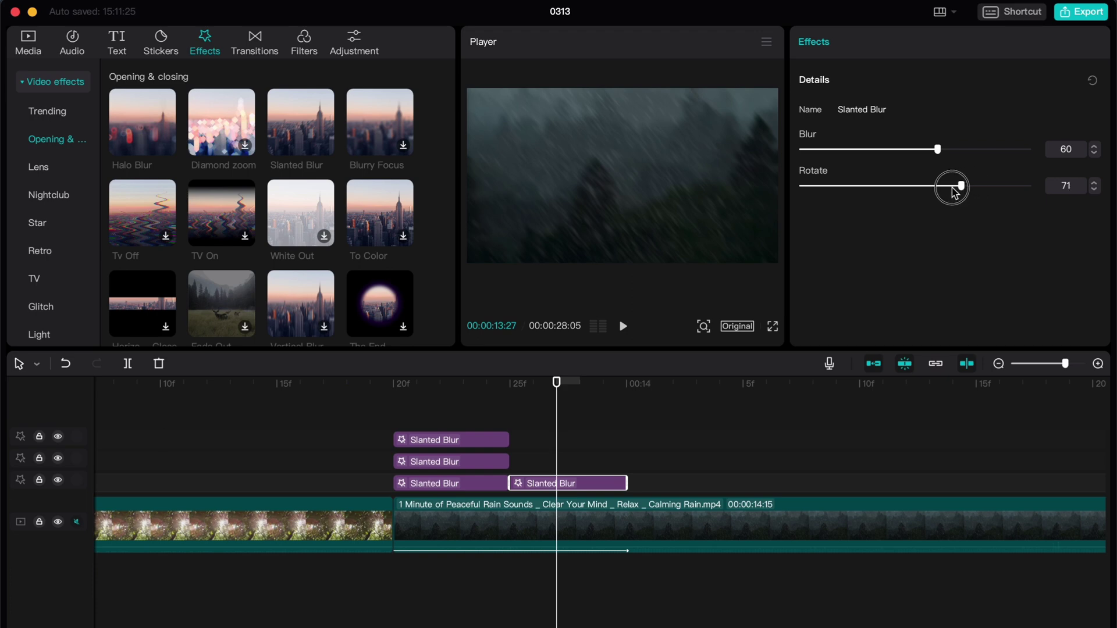
drag(952, 188, 885, 189)
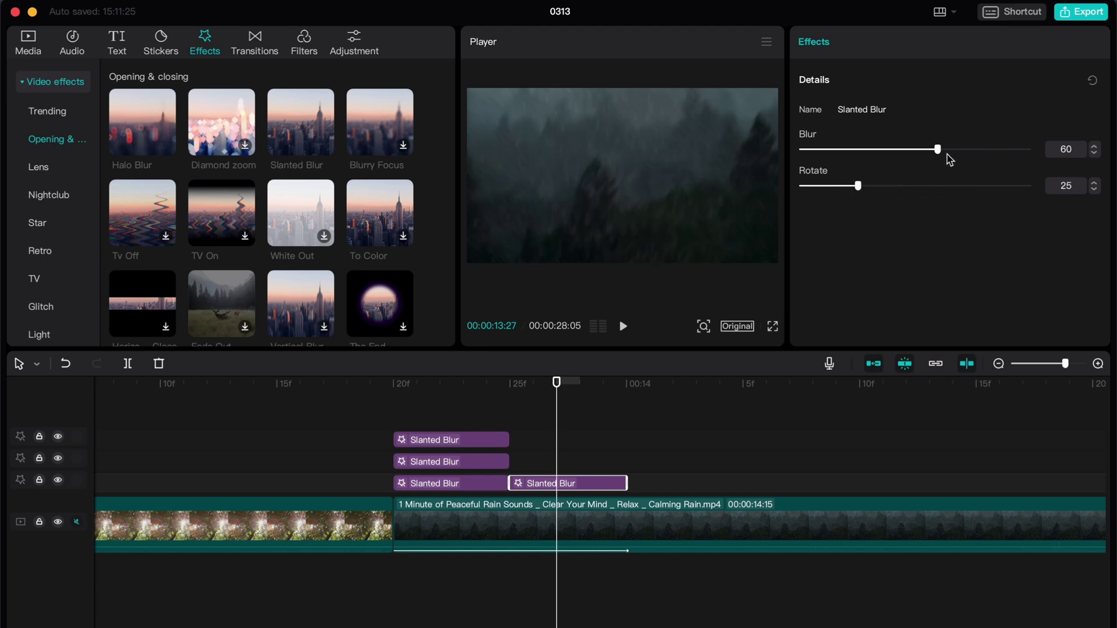
drag(939, 153, 887, 157)
- Paste that second blur onto the middle and top effect tracks
drag(557, 383, 507, 386)
key(ctrl+v)
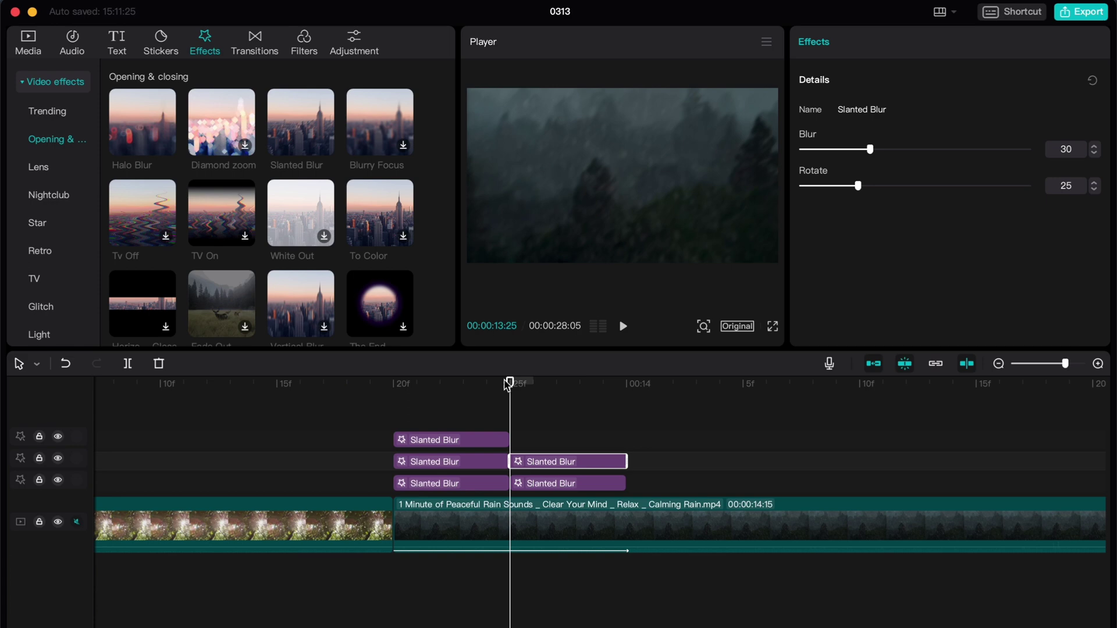
key(ctrl+v)
scroll(543, 493, down, 3)
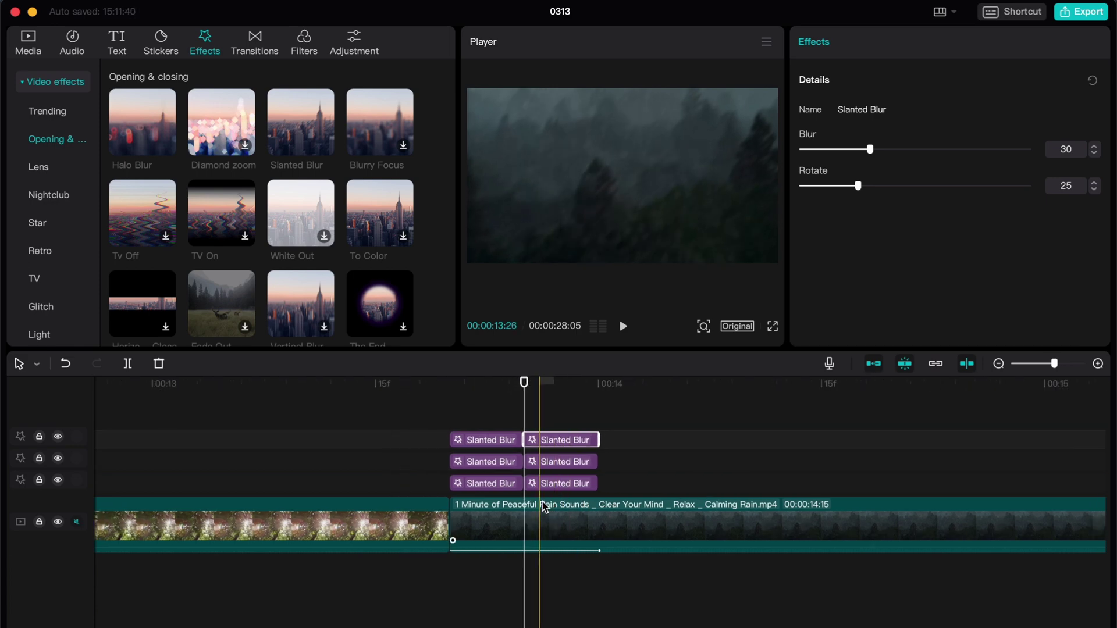
scroll(545, 494, down, 2)
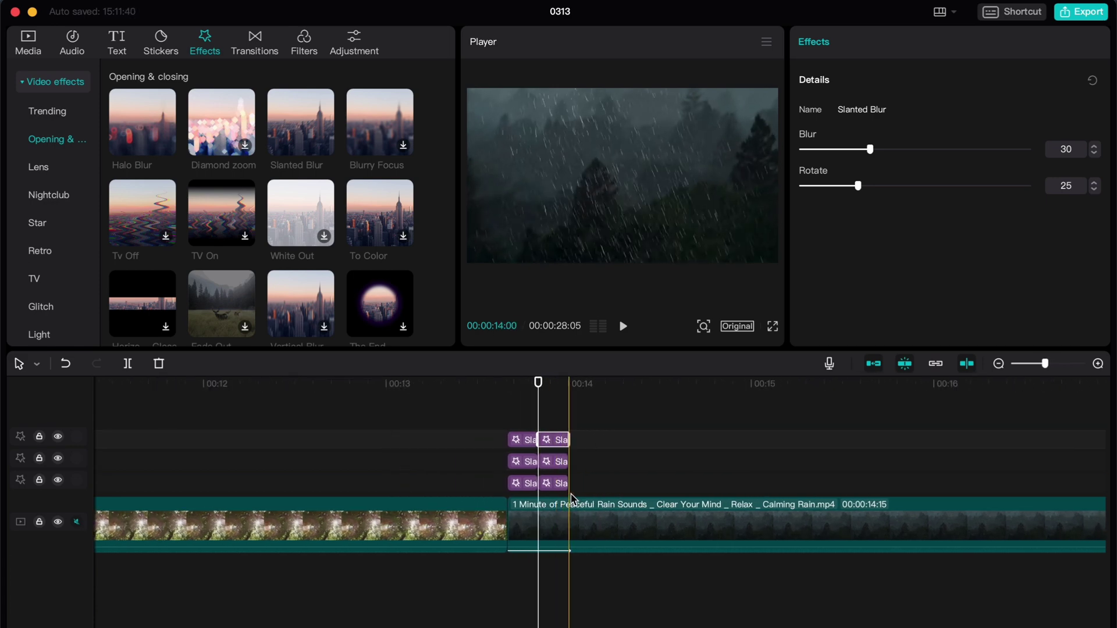
scroll(571, 498, down, 3)
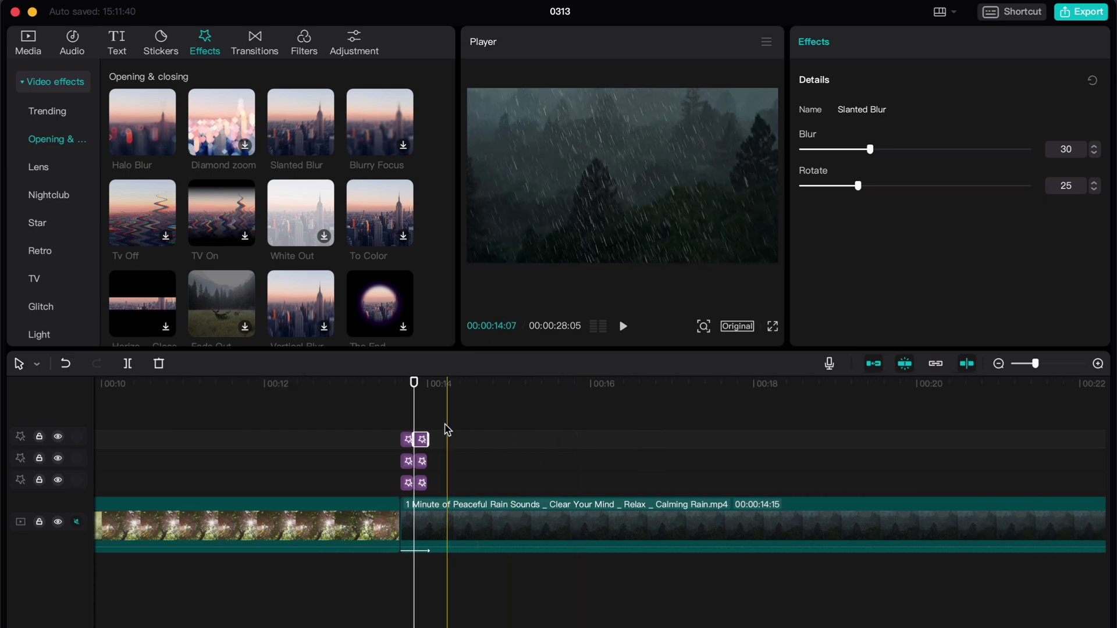
drag(414, 383, 252, 381)
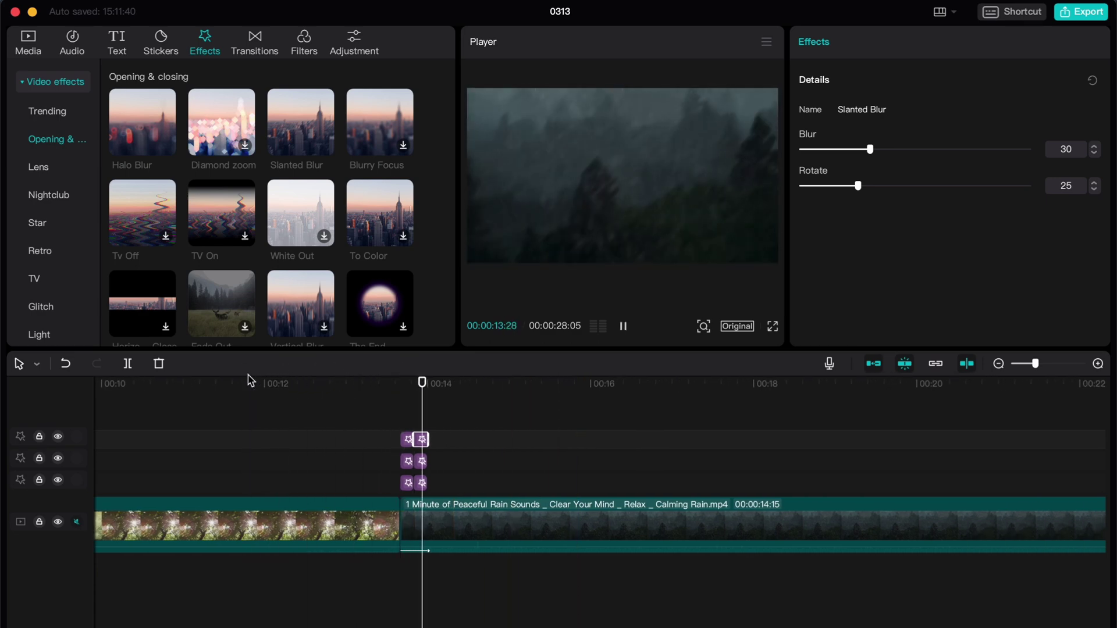
key(space)
scroll(436, 439, up, 3)
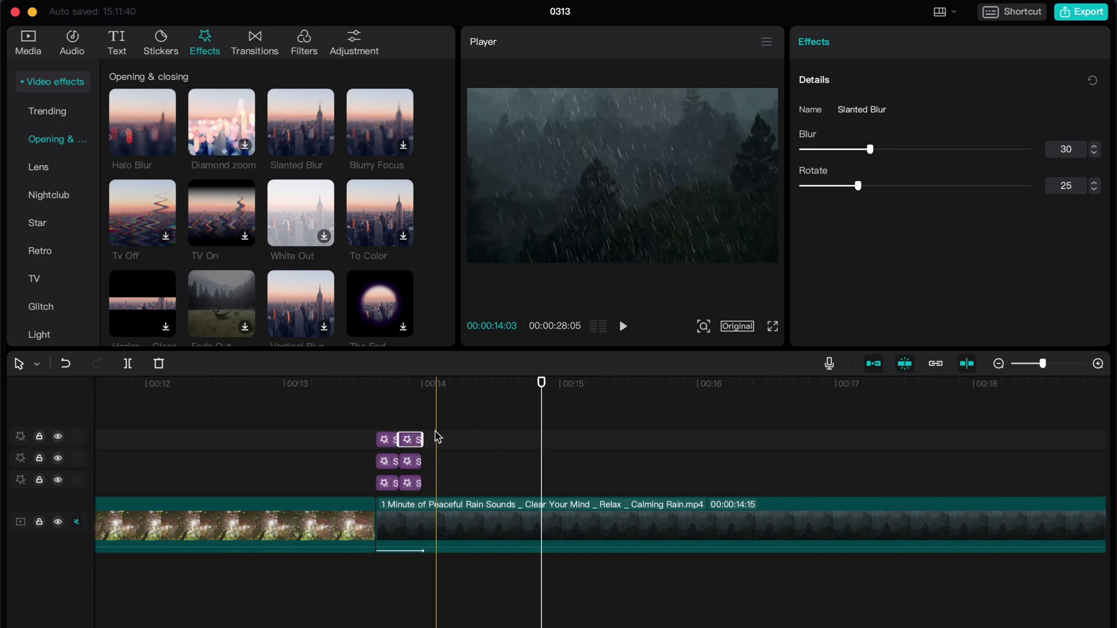
scroll(438, 437, up, 2)
drag(597, 382, 262, 384)
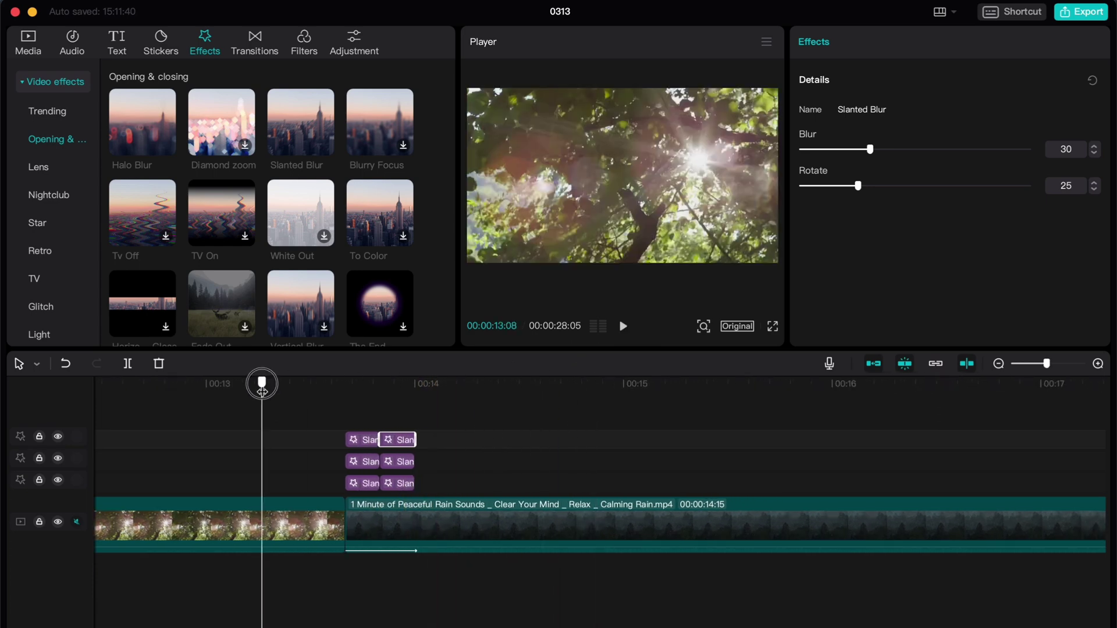
key(space)
key(space)
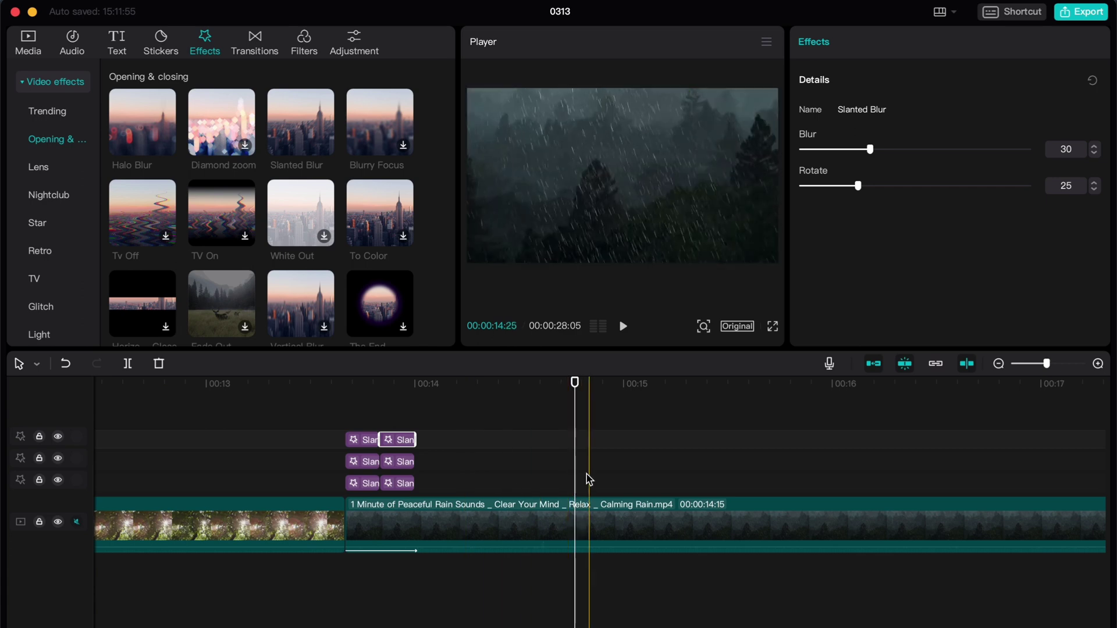
key(space)
key(space)
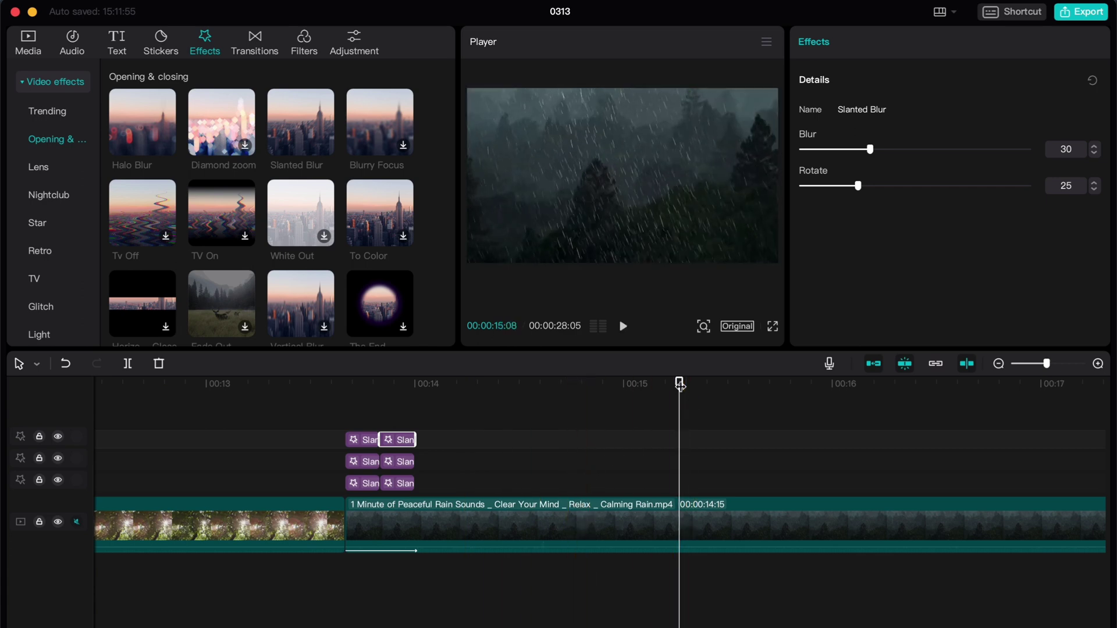